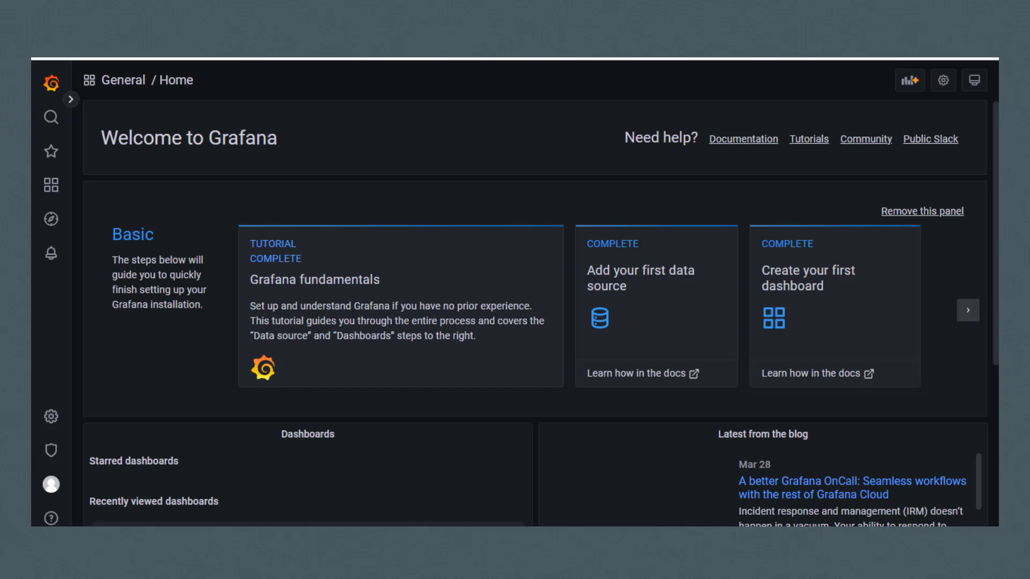
Show the Dashboards flyout menu from the left sidebar on the home page
mouse_move(51, 185)
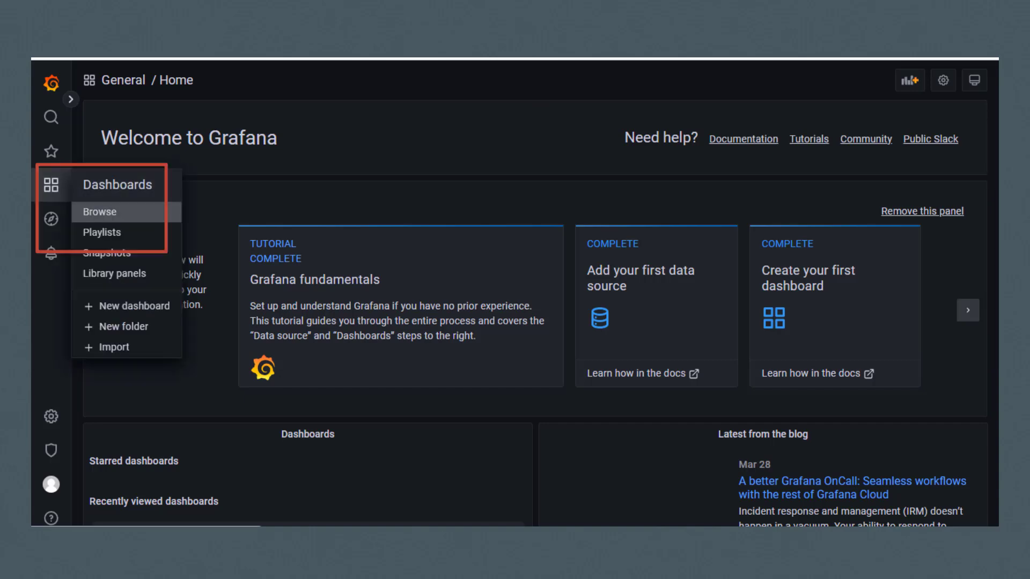
Open the Dashboards browse page, then expand and collapse the General folder
left_click(99, 212)
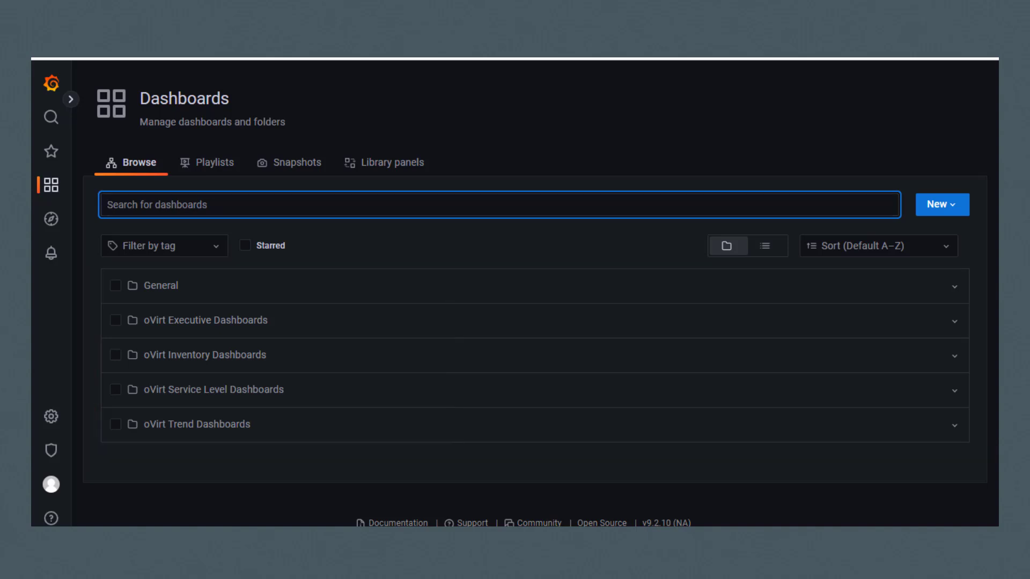
left_click(161, 285)
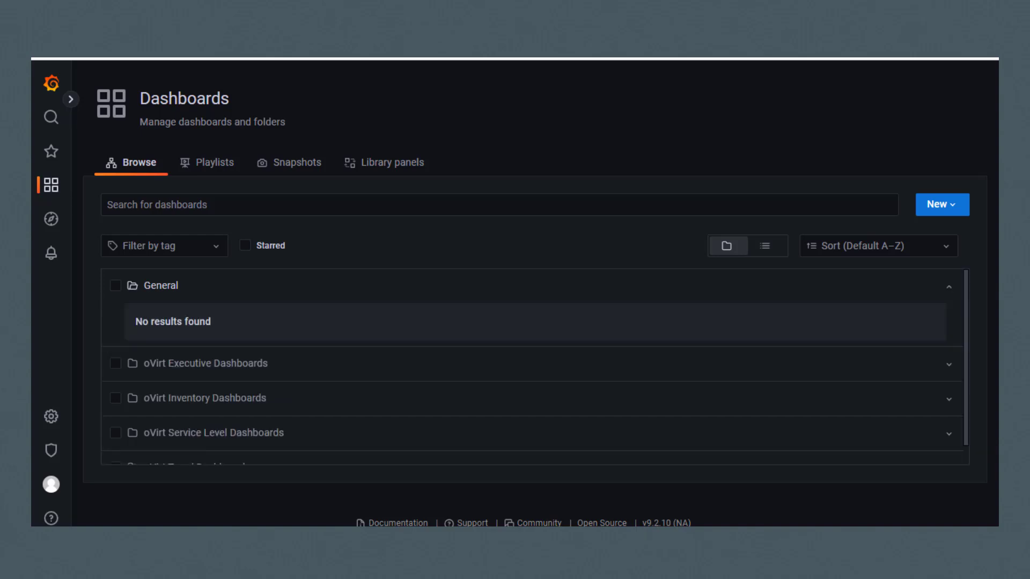
key("Return")
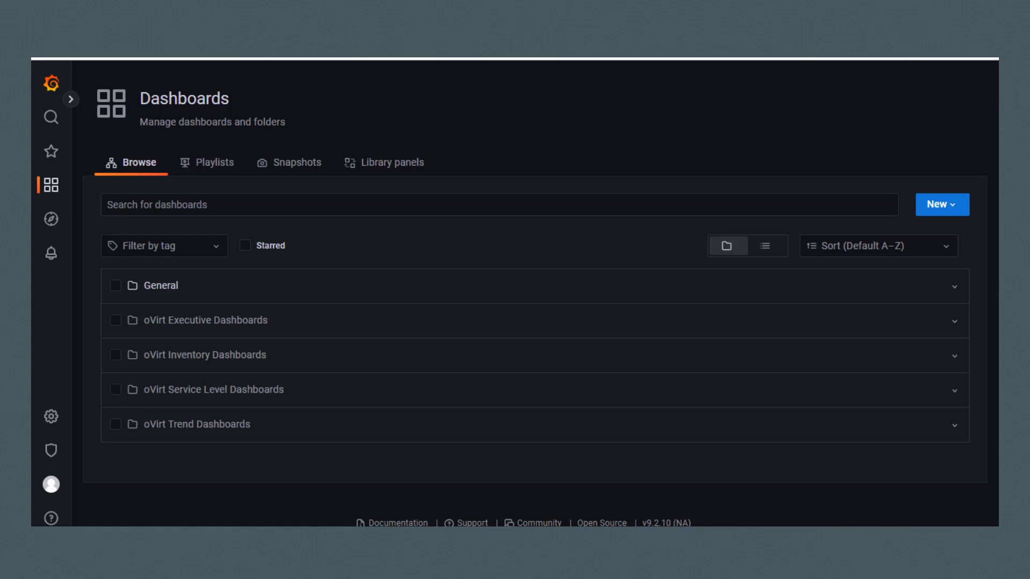
Expand the oVirt Executive Dashboards folder and scroll through its six dashboards
key("Down")
key("Return")
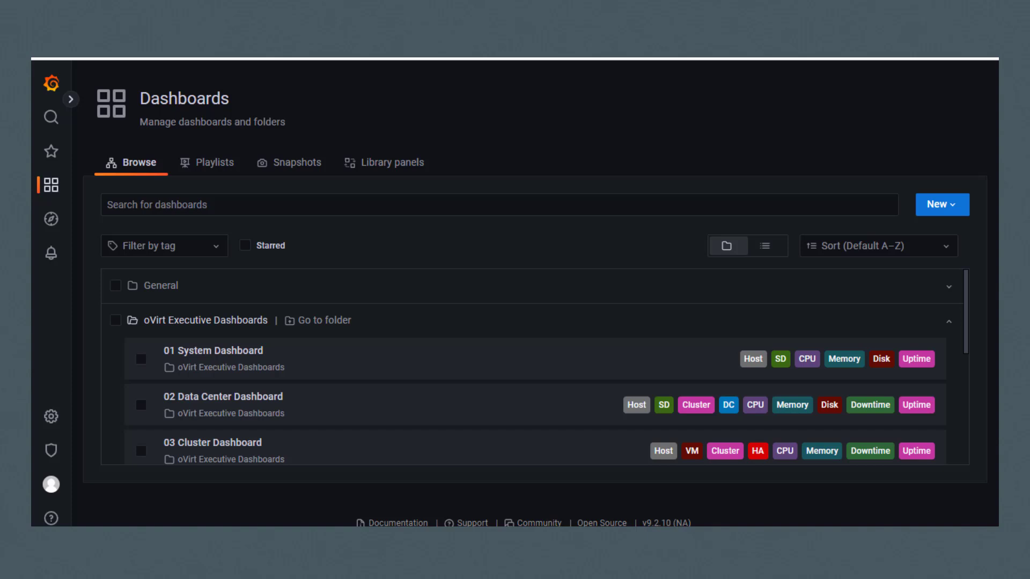
scroll(533, 367, "down", 3)
scroll(533, 367, "down", 3)
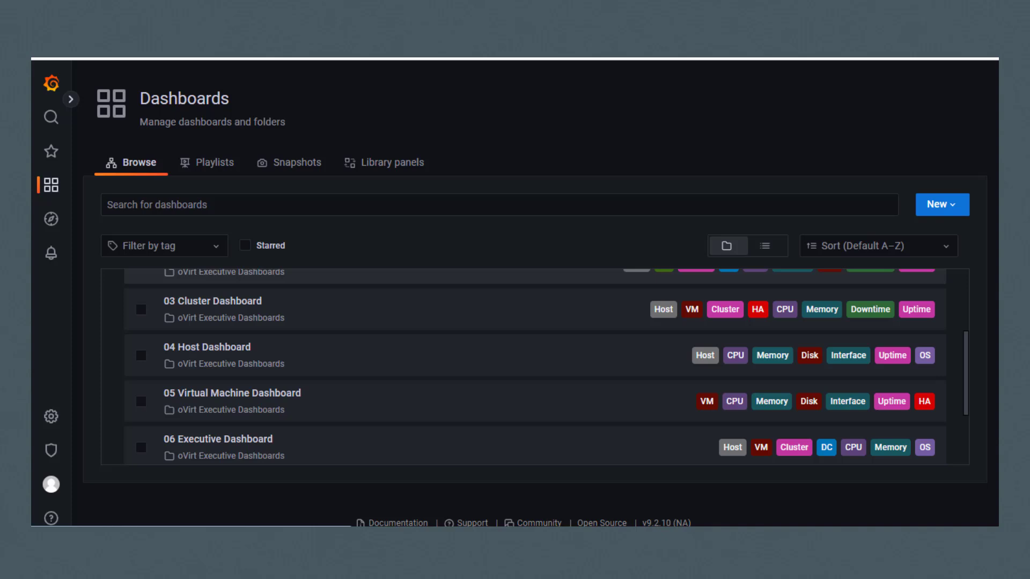
scroll(536, 365, "down", 3)
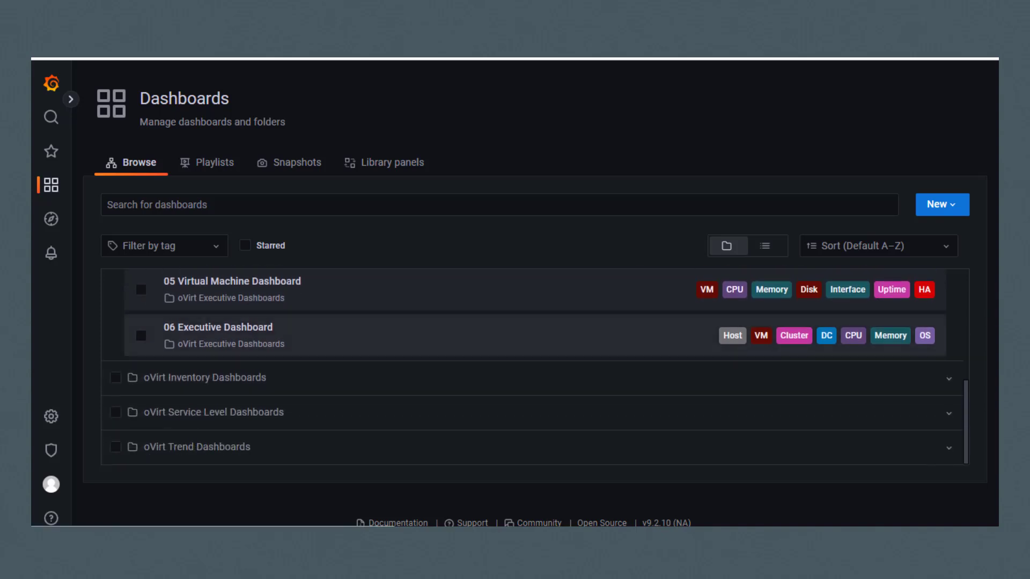
Expand the oVirt Inventory, Service Level and Trend Dashboards folders, scrolling down to 05 Virtual Machines Resource Usage Dashboard
left_click(205, 378)
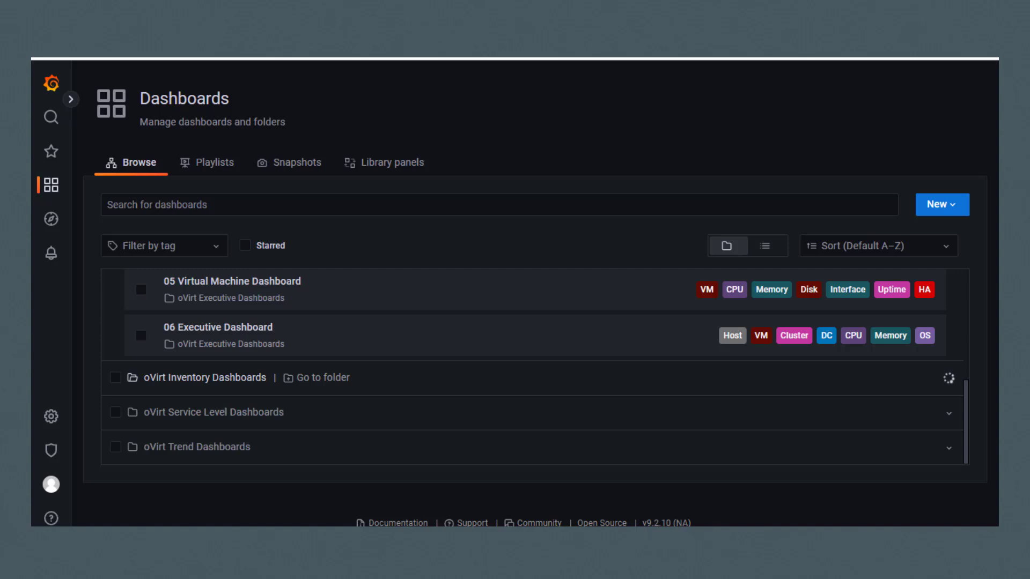
scroll(535, 366, "down", 4)
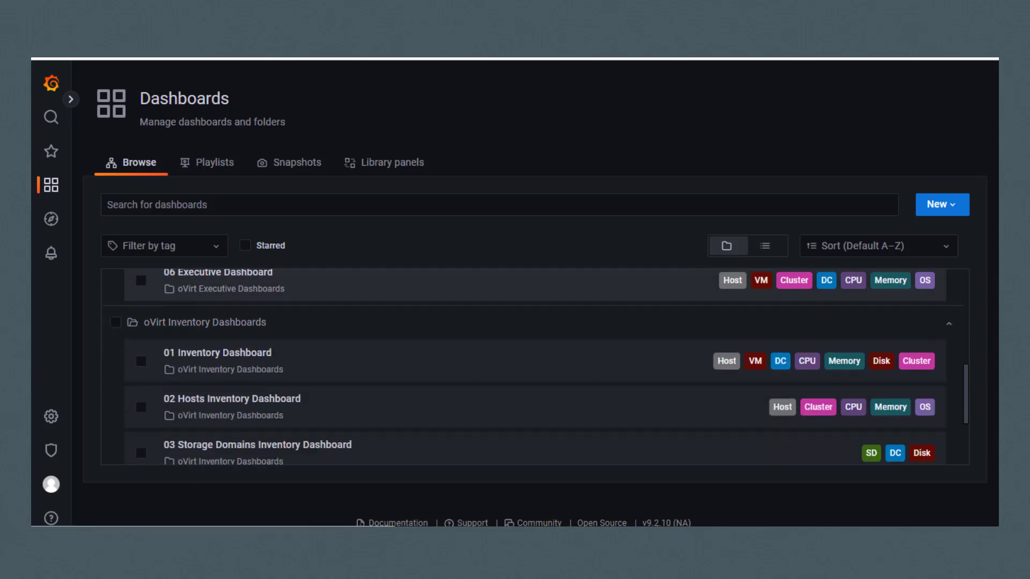
scroll(532, 366, "down", 1)
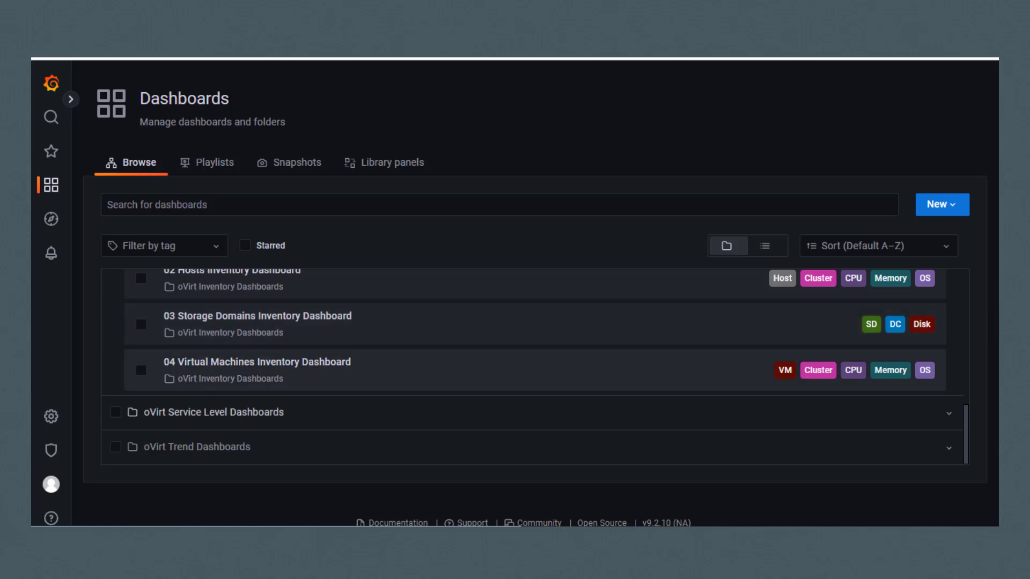
left_click(213, 412)
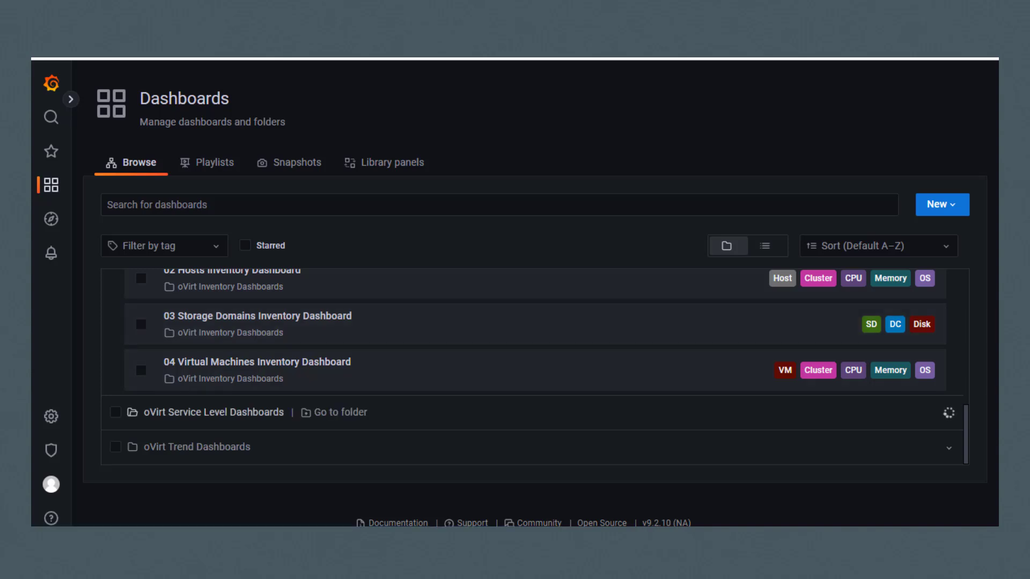
scroll(534, 366, "down", 3)
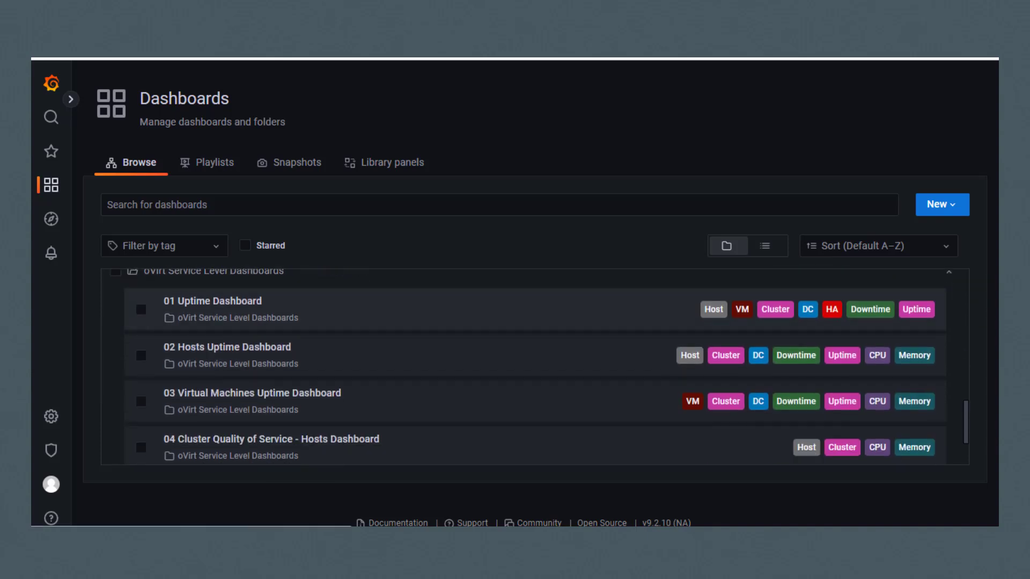
scroll(535, 366, "down", 2)
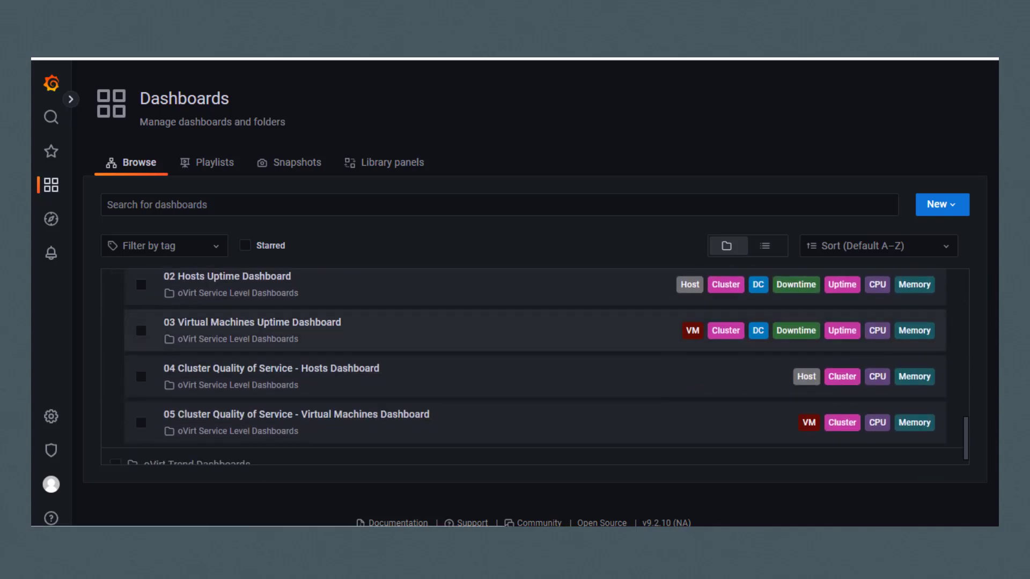
scroll(535, 366, "down", 1)
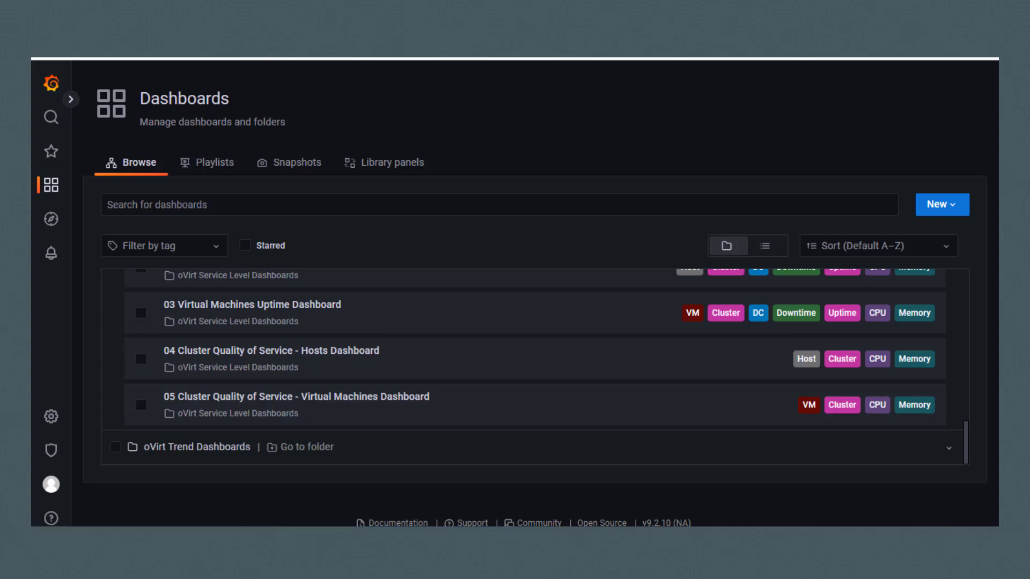
left_click(197, 447)
scroll(535, 366, "down", 3)
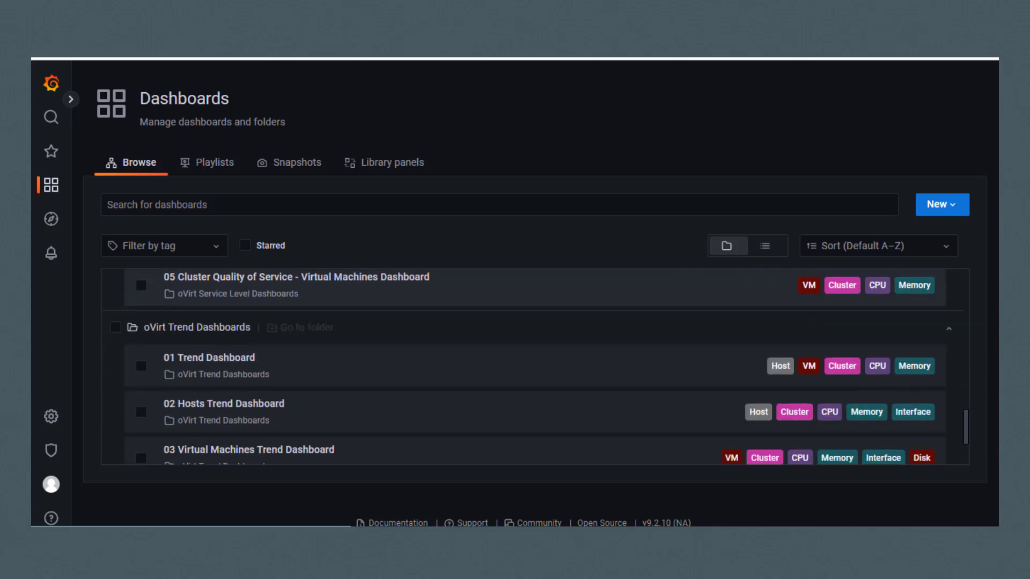
scroll(534, 366, "down", 2)
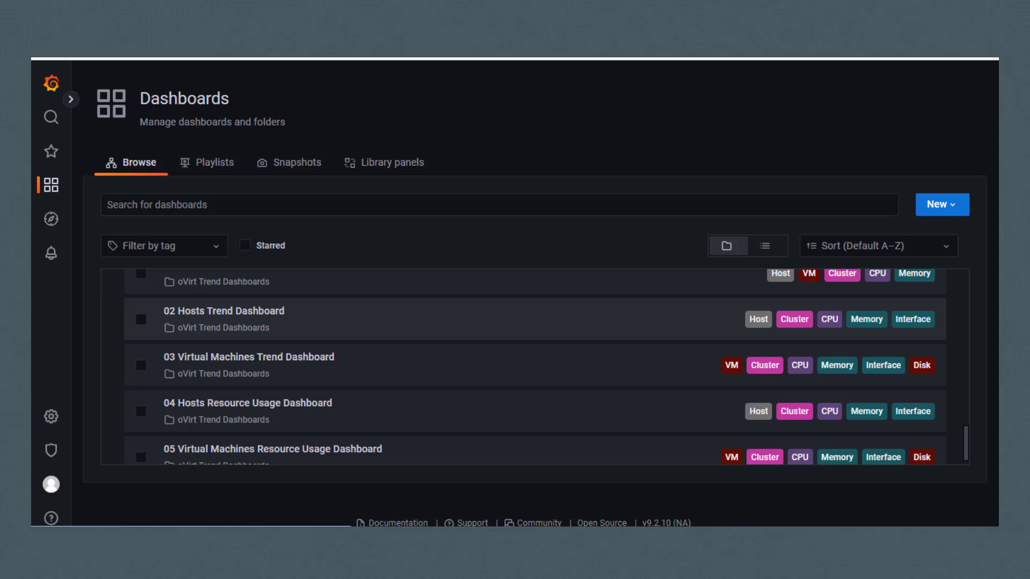
scroll(535, 367, "down", 1)
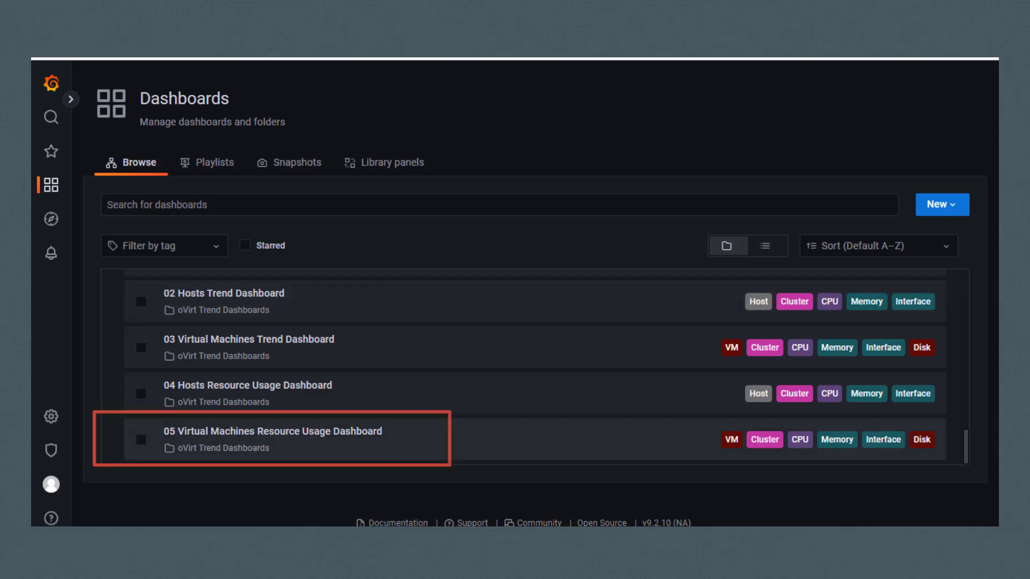
Open 05 Virtual Machines Resource Usage Dashboard, keeping default data source, hidden deleted entities and all data centers
left_click(529, 446)
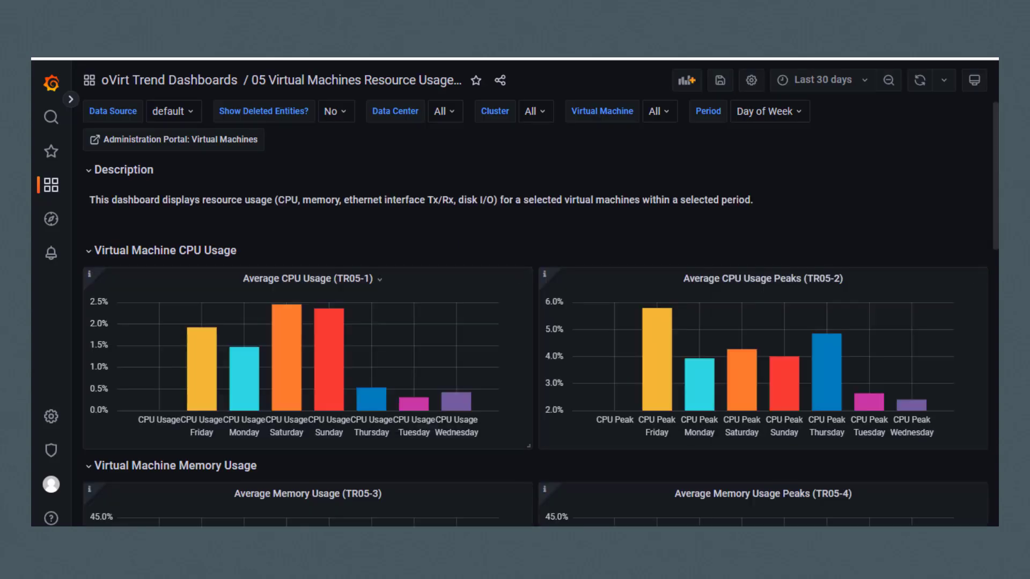
left_click(172, 111)
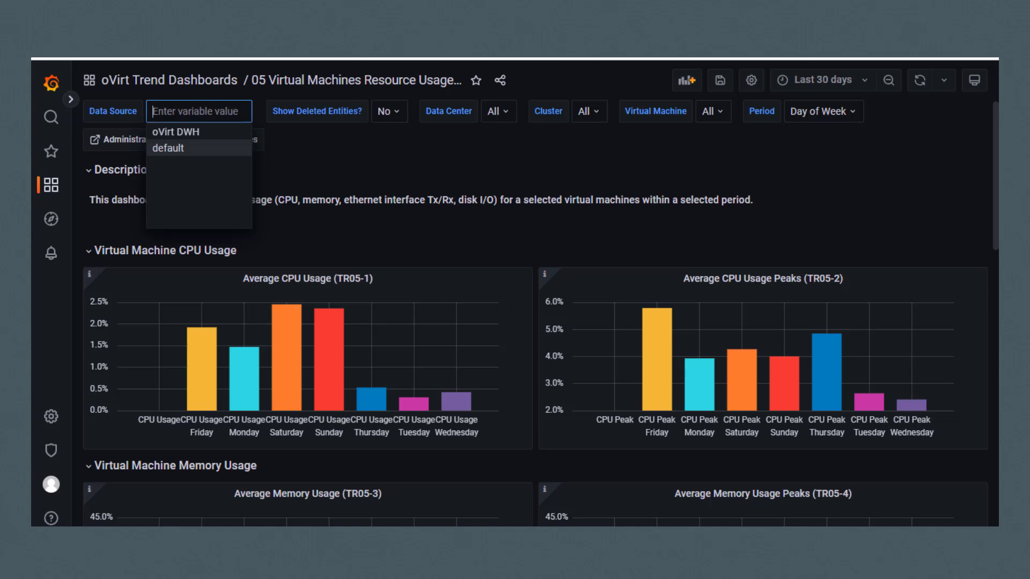
key("Return")
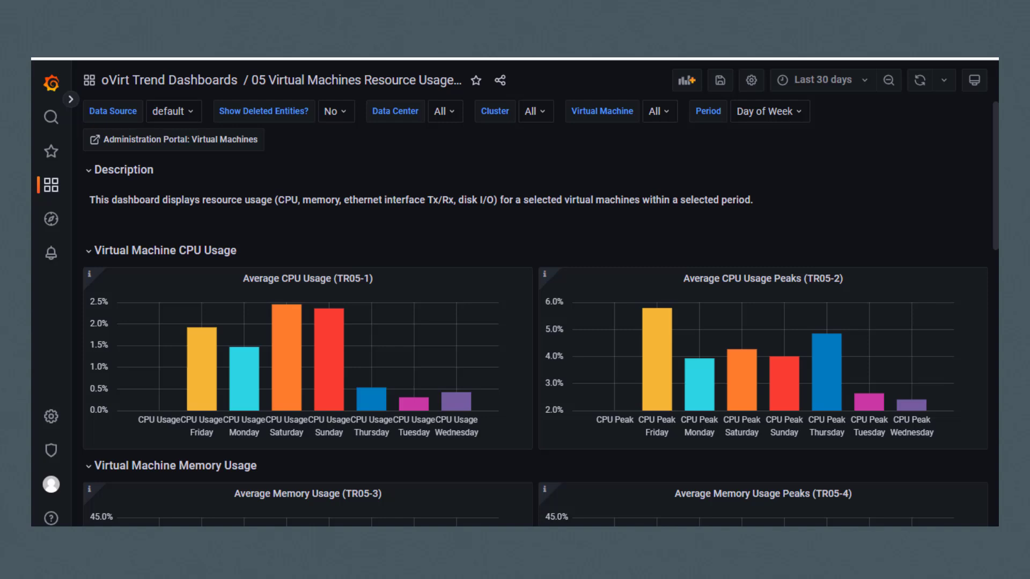
key("Tab")
key("Escape")
key("Tab")
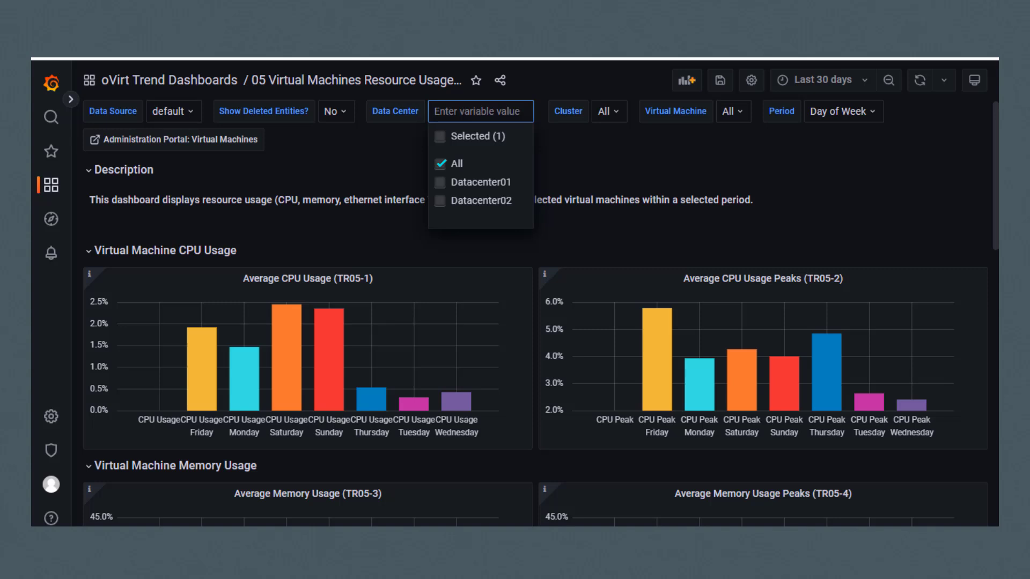
key("Escape")
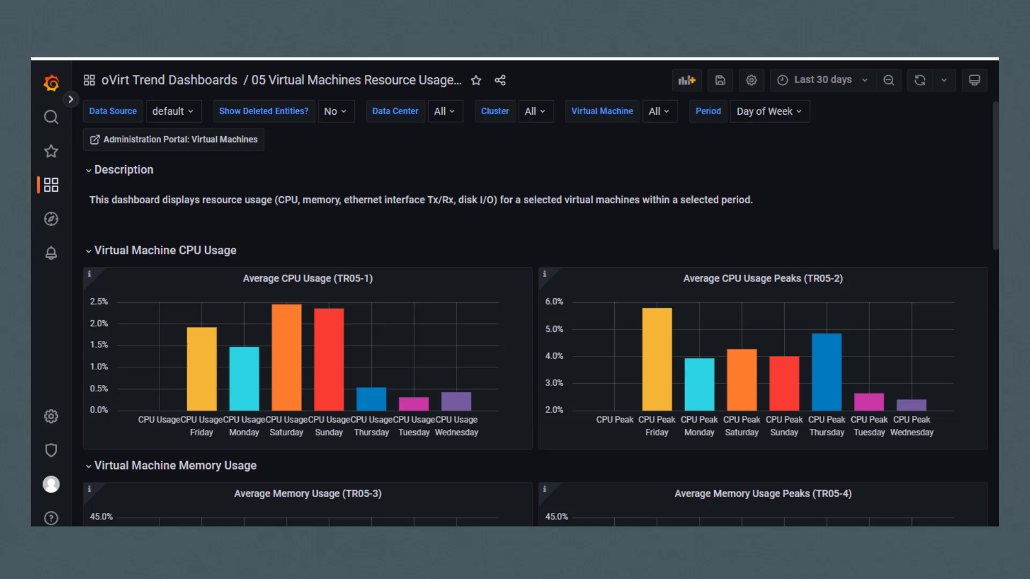
Leave all clusters and virtual machines included and set the Period to Day of Week
left_click(534, 111)
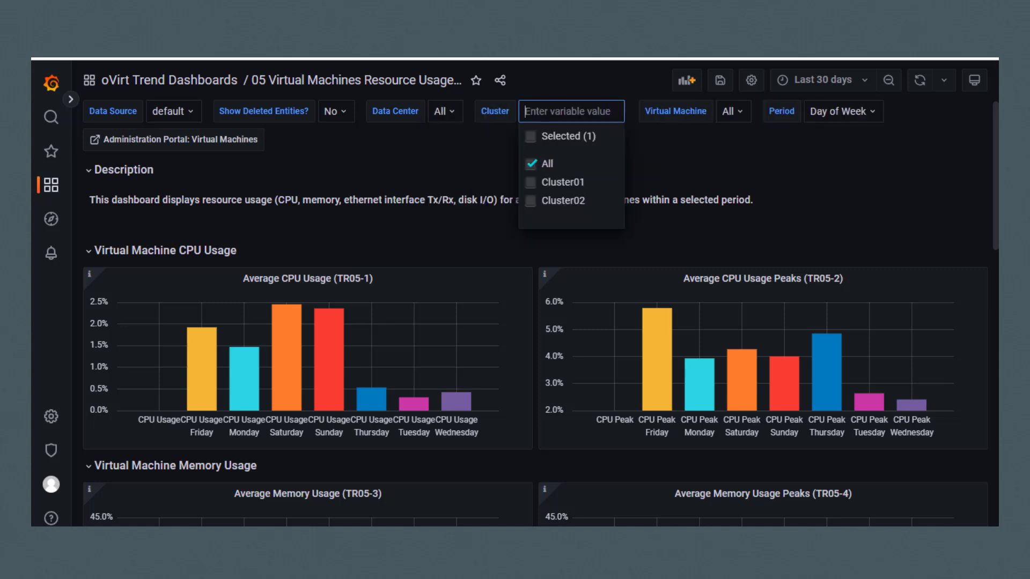
key("Escape")
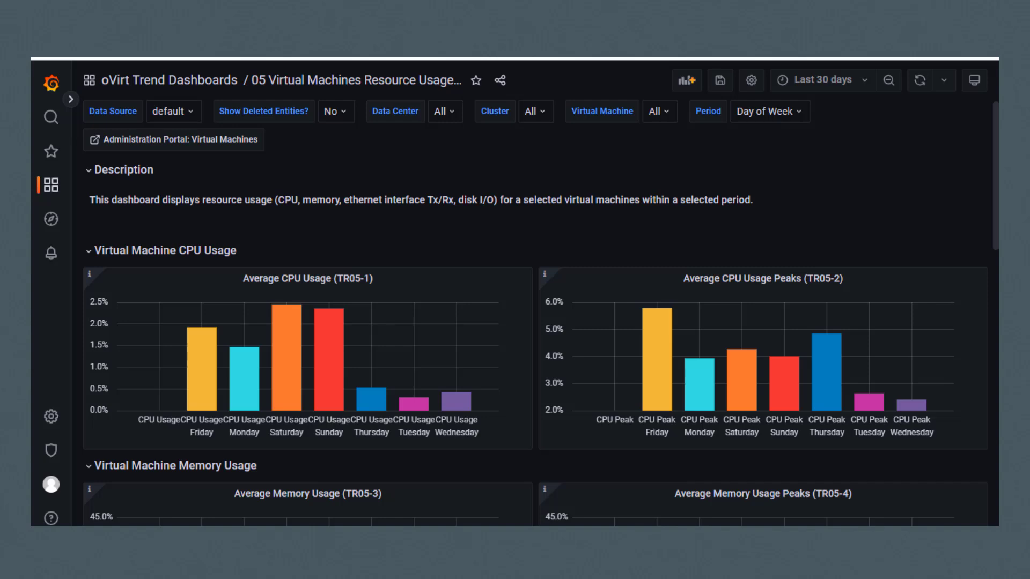
left_click(659, 111)
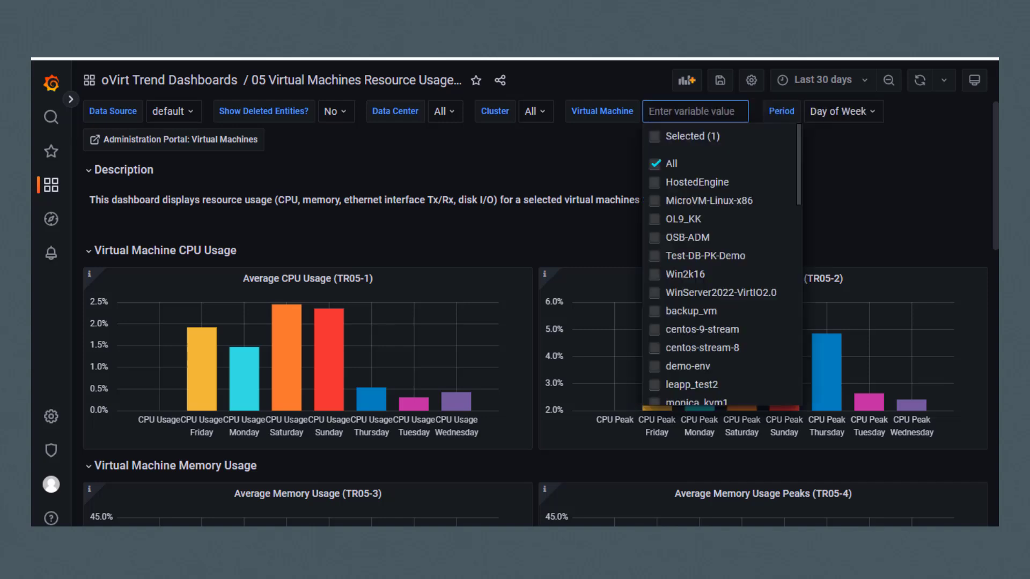
scroll(721, 263, "down", 10)
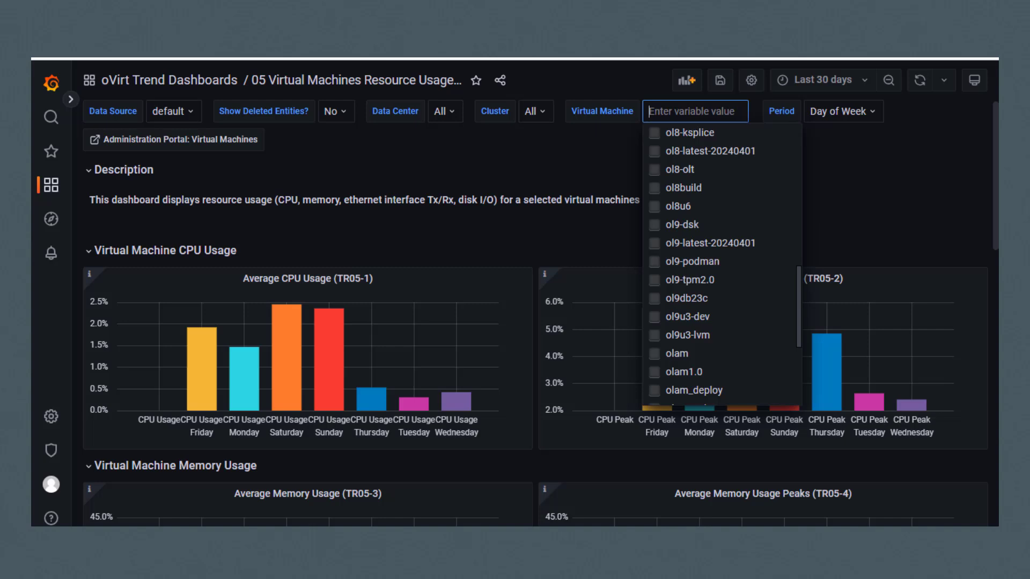
scroll(721, 263, "down", 3)
left_click(468, 205)
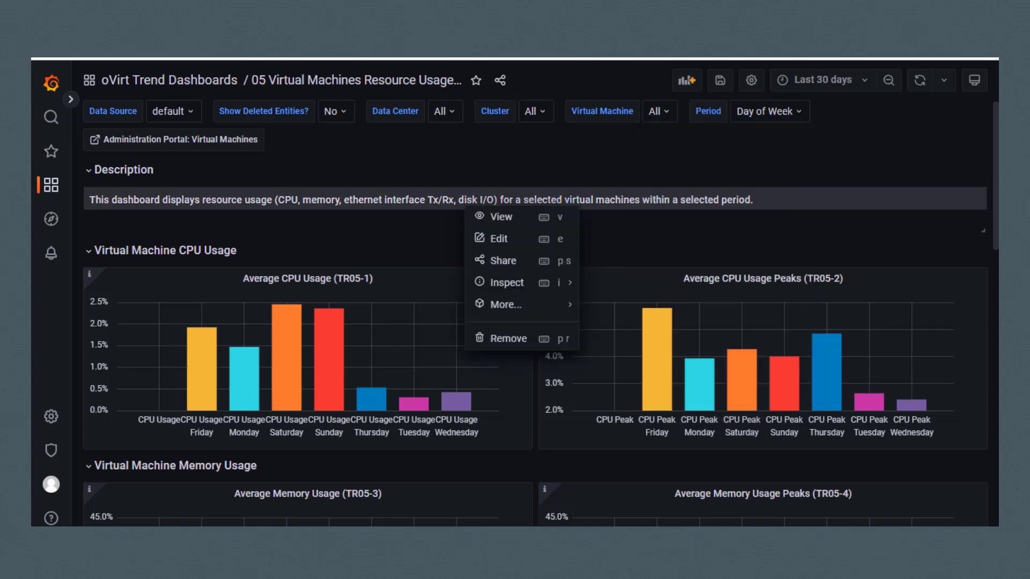
left_click(770, 111)
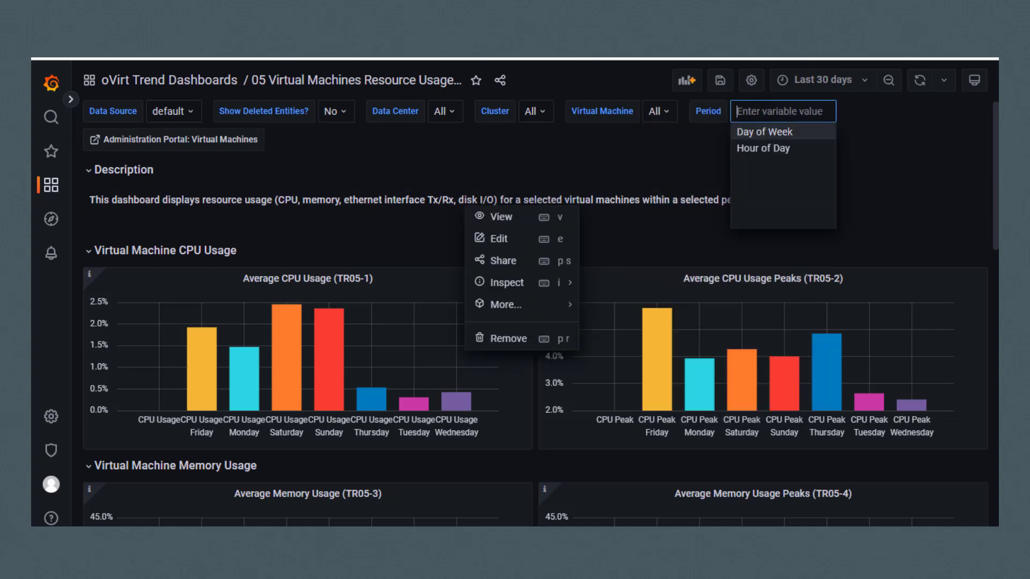
left_click(772, 131)
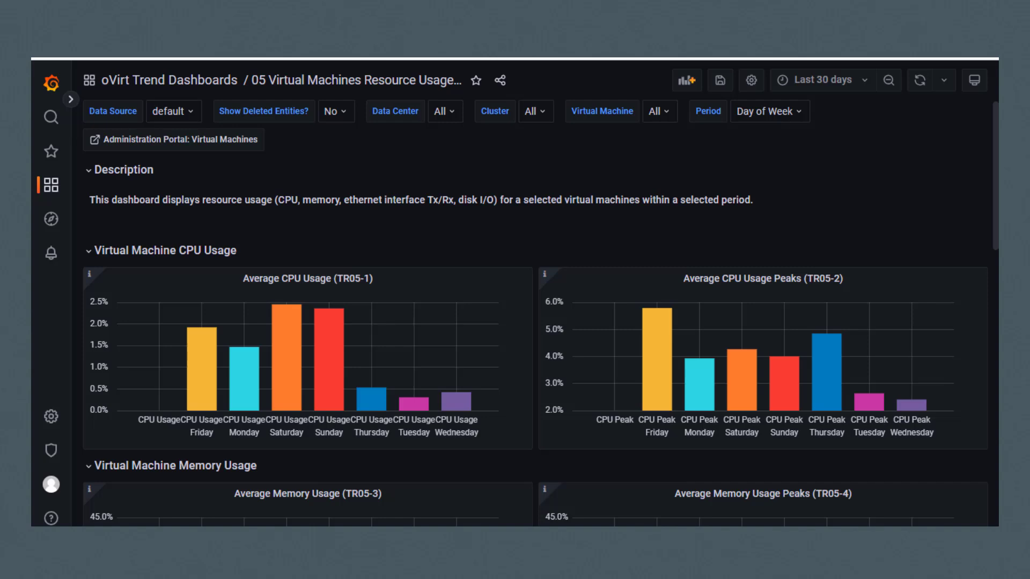
Scroll past the memory and Rx/Tx panels to the disk read/write and I/O operation charts
scroll(535, 314, "down", 3)
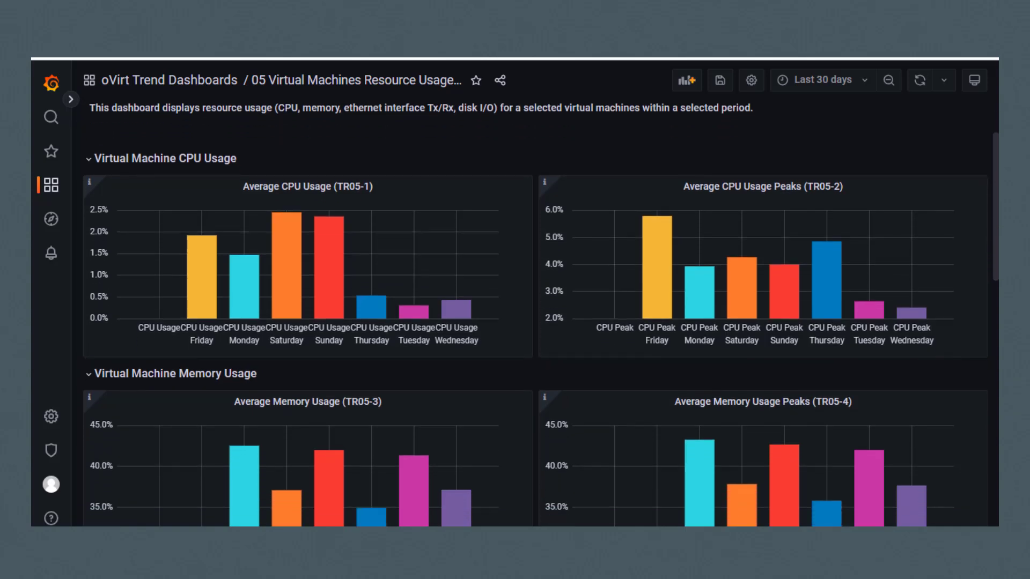
scroll(534, 313, "down", 4)
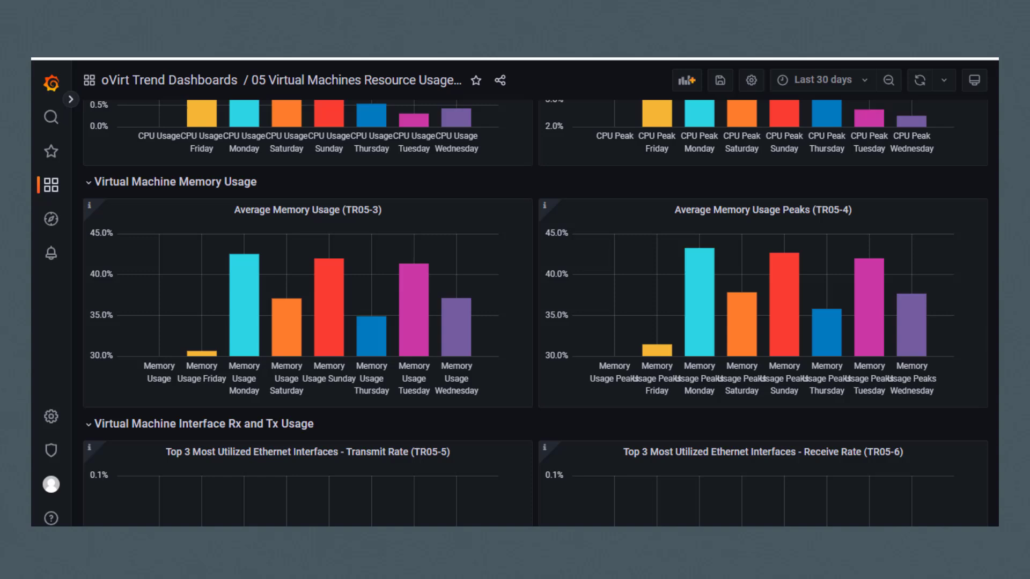
scroll(534, 314, "down", 3)
scroll(535, 314, "down", 3)
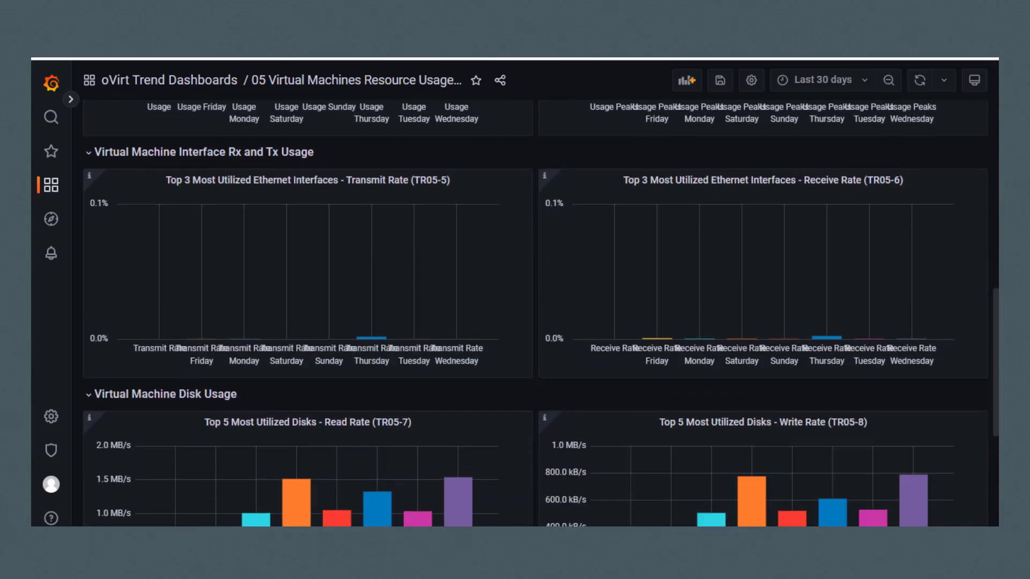
scroll(534, 314, "down", 4)
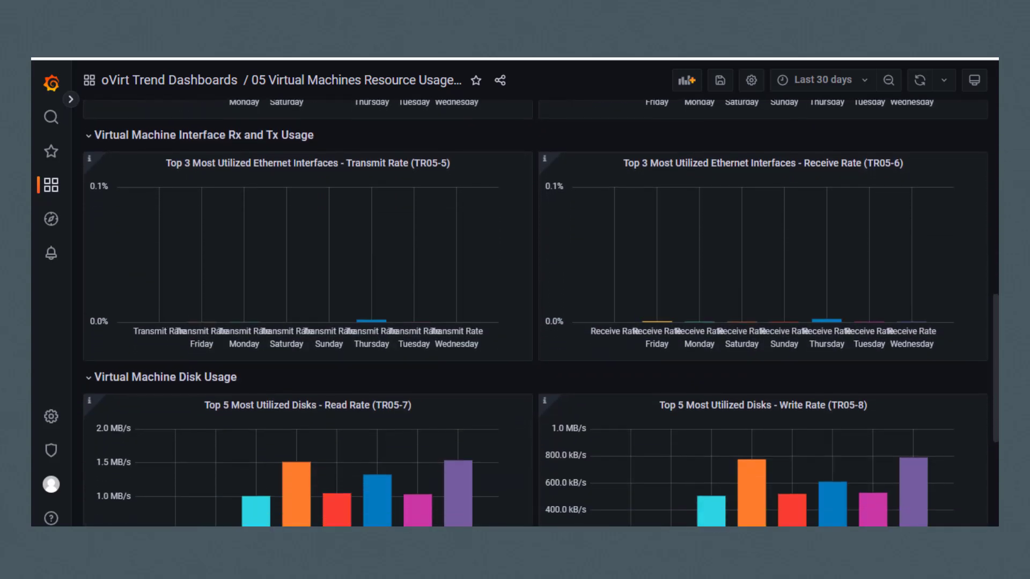
scroll(534, 313, "down", 2)
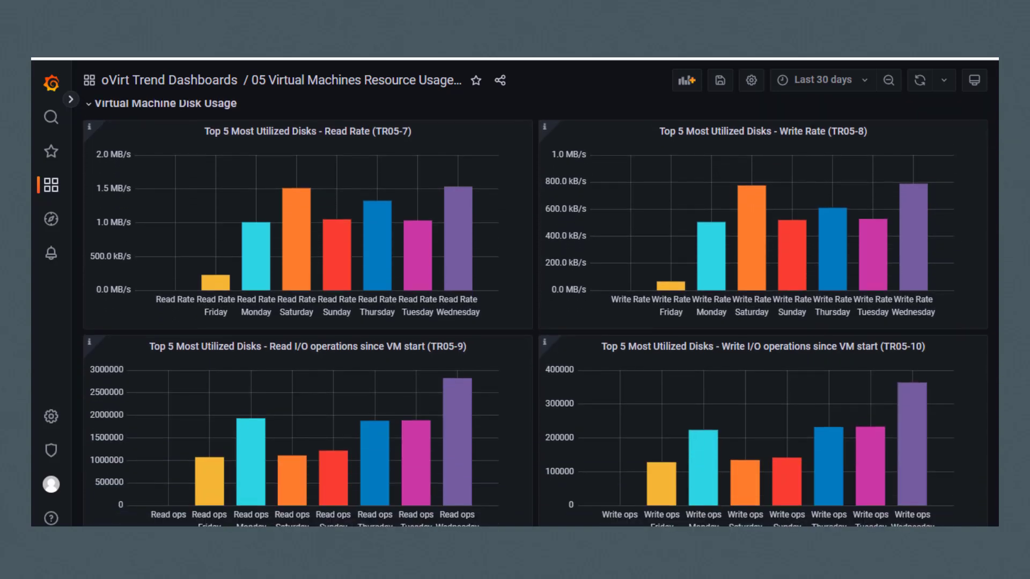
Switch the Period to Hour of Day and scroll through the hourly CPU, memory and disk charts
scroll(534, 314, "up", 10)
left_click(773, 111)
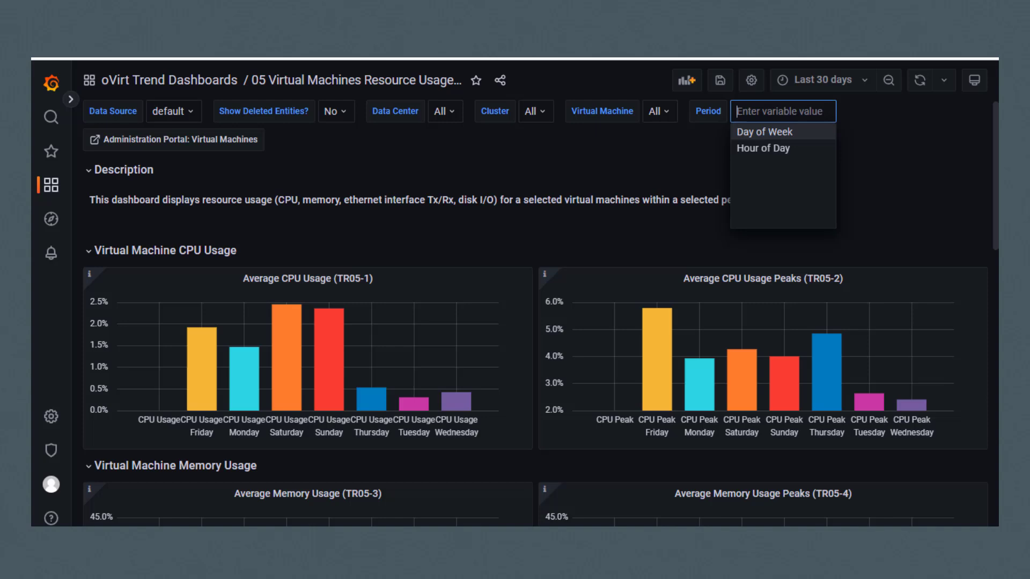
key("Return")
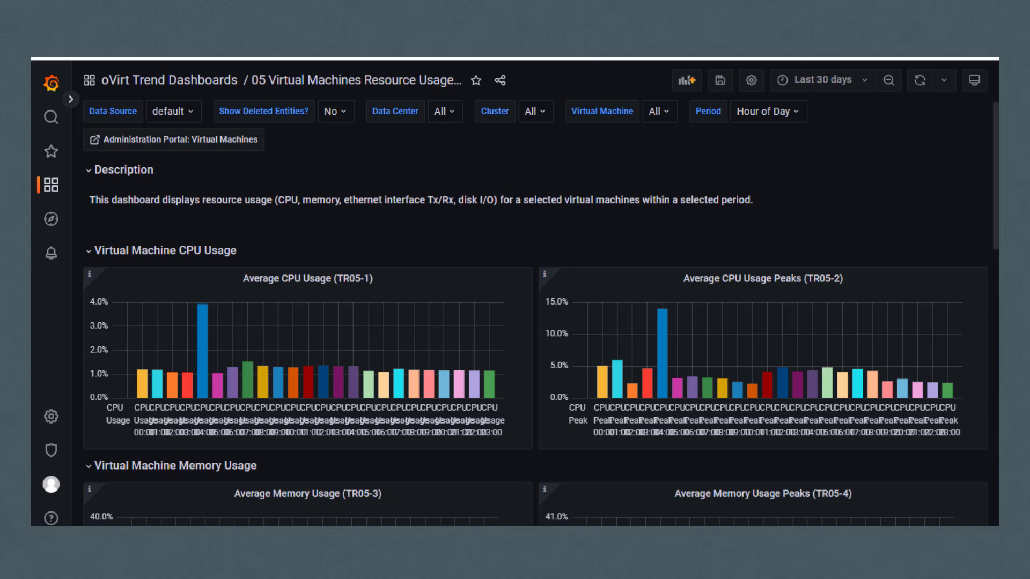
scroll(534, 313, "down", 3)
scroll(535, 313, "down", 10)
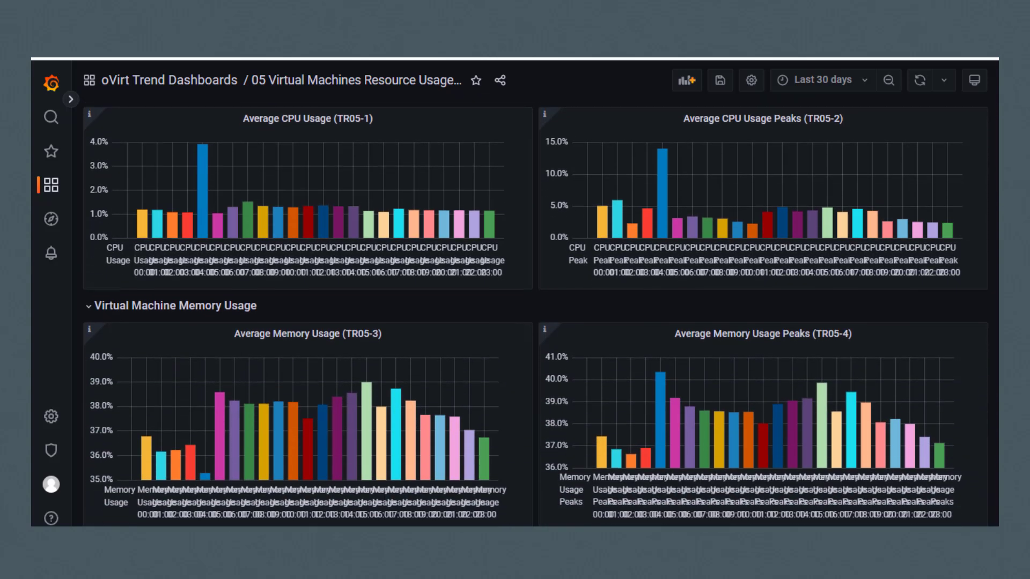
scroll(535, 314, "down", 6)
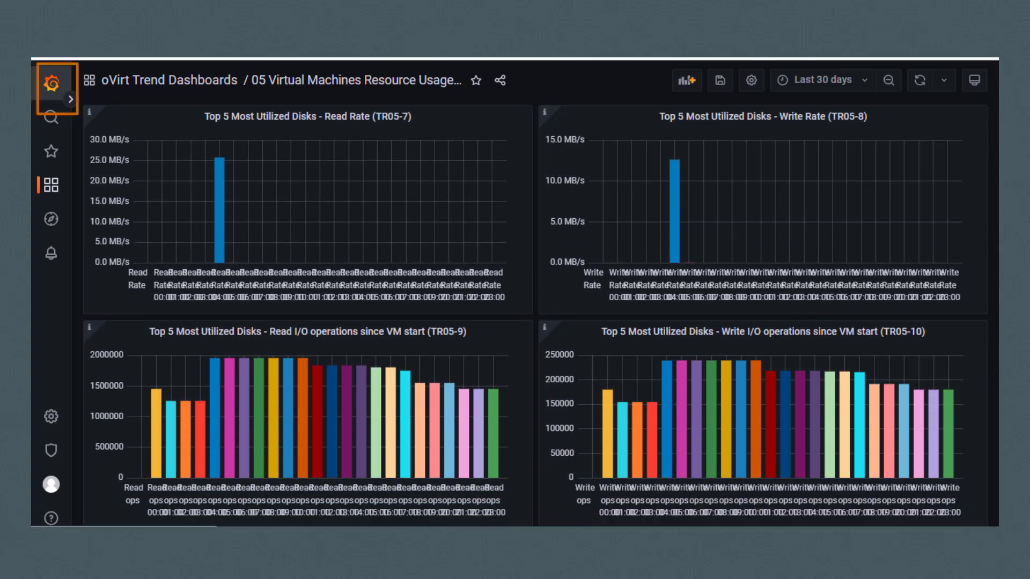
Jump back to the Grafana home page with the g h shortcut and scroll down
key("g")
key("h")
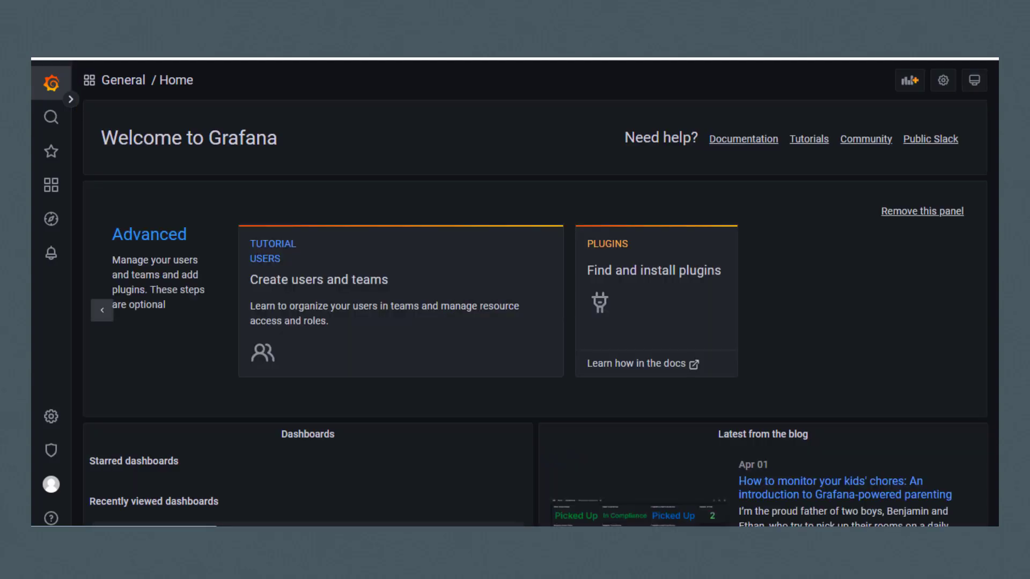
scroll(541, 314, "down", 5)
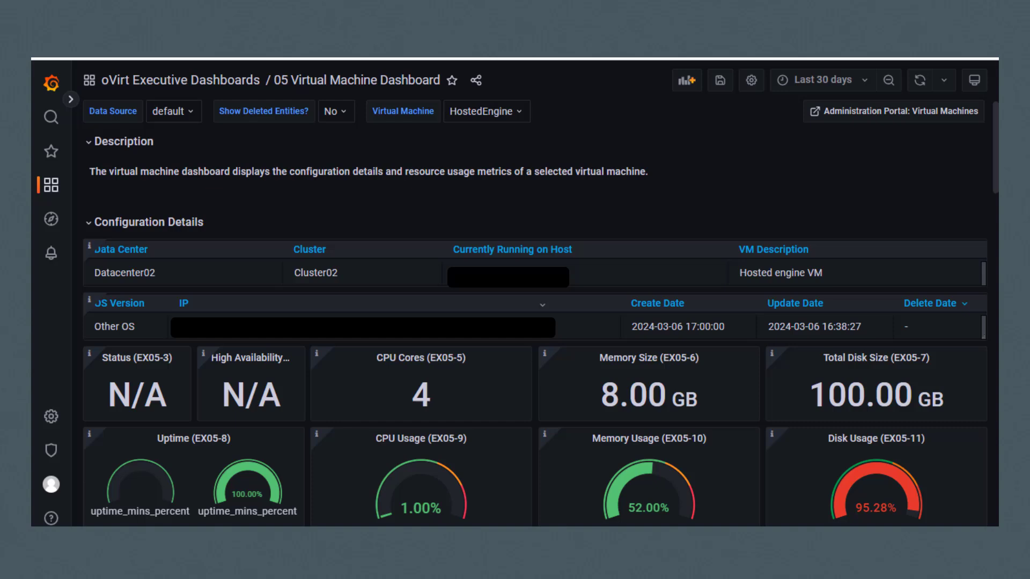
left_click(481, 111)
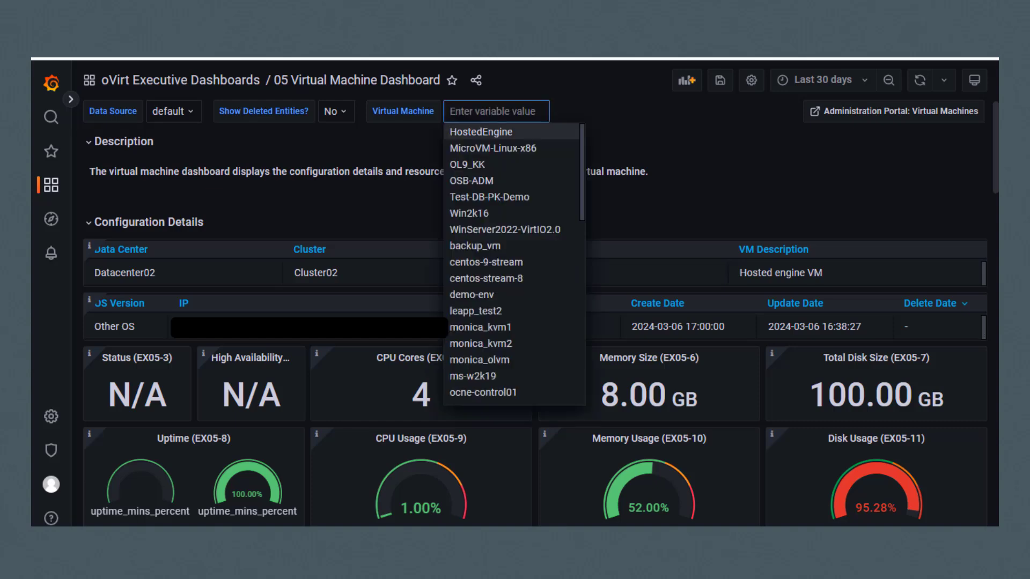
scroll(513, 263, "down", 10)
key("Escape")
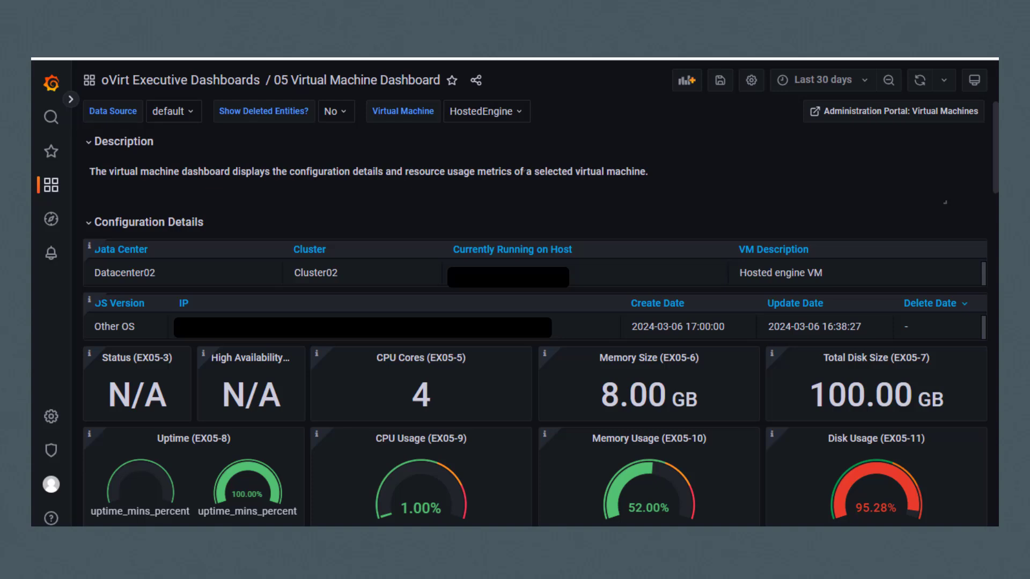
Scroll past Disk Inventory, Session Activity and Resource Usage Over Time to the Ethernet Tx/Rx and dropped-packet charts
scroll(535, 300, "down", 5)
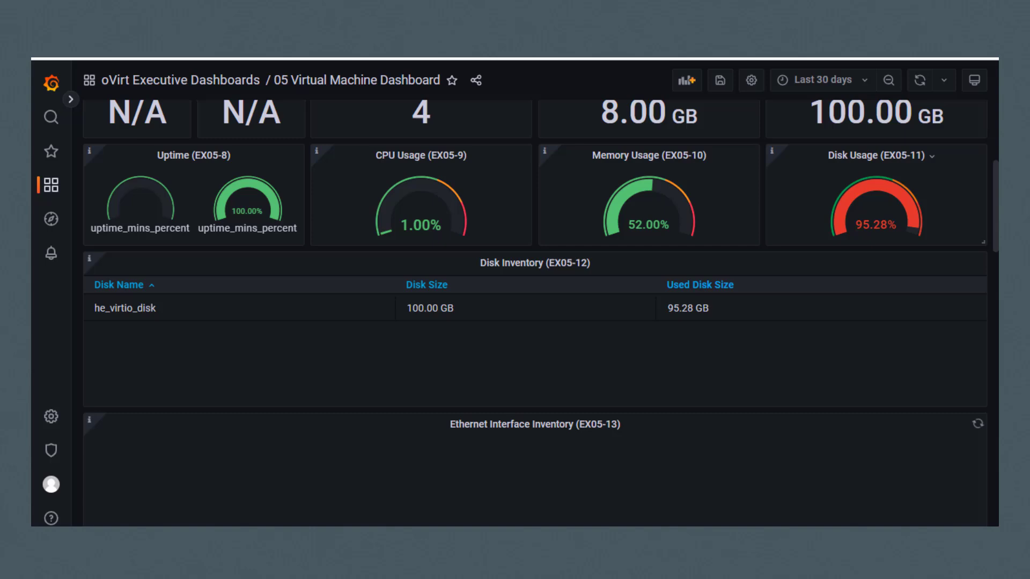
scroll(535, 310, "down", 1)
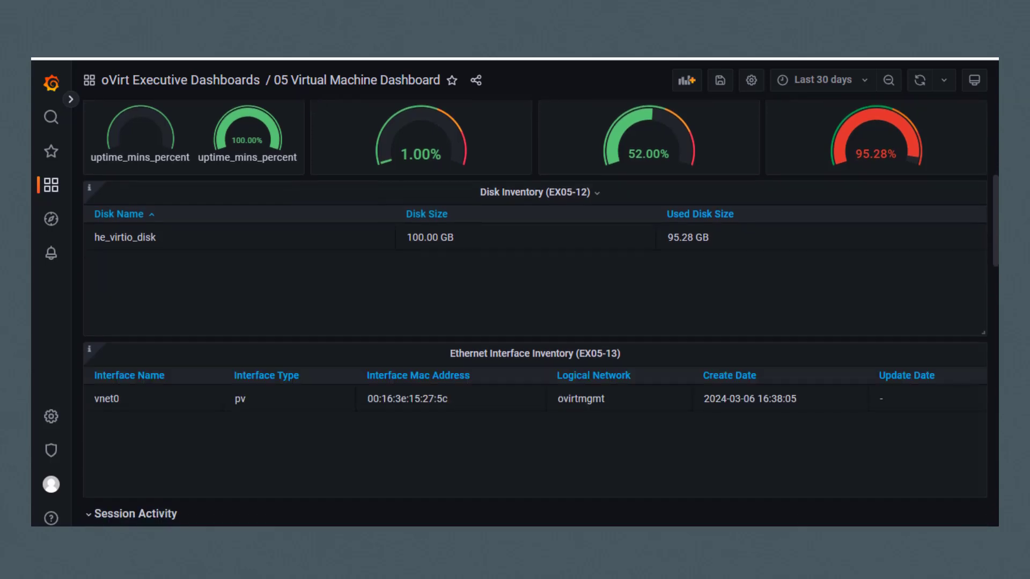
scroll(534, 300, "down", 6)
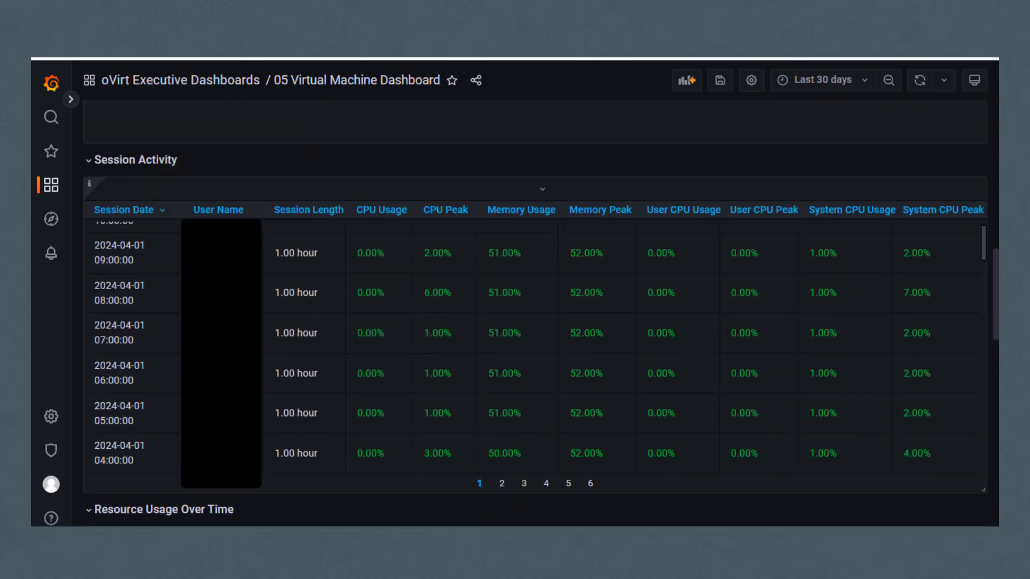
scroll(534, 346, "down", 3)
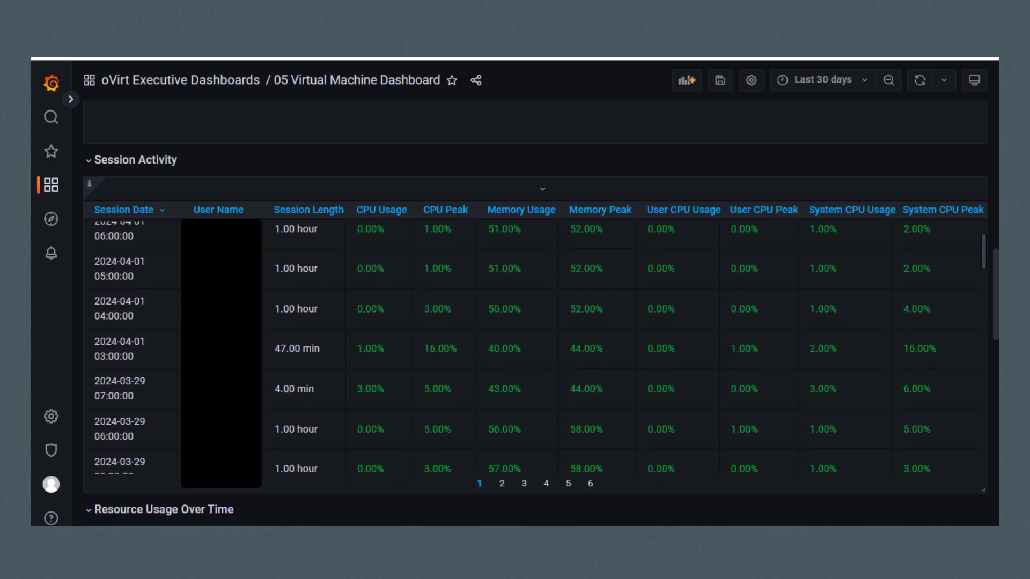
scroll(534, 346, "down", 5)
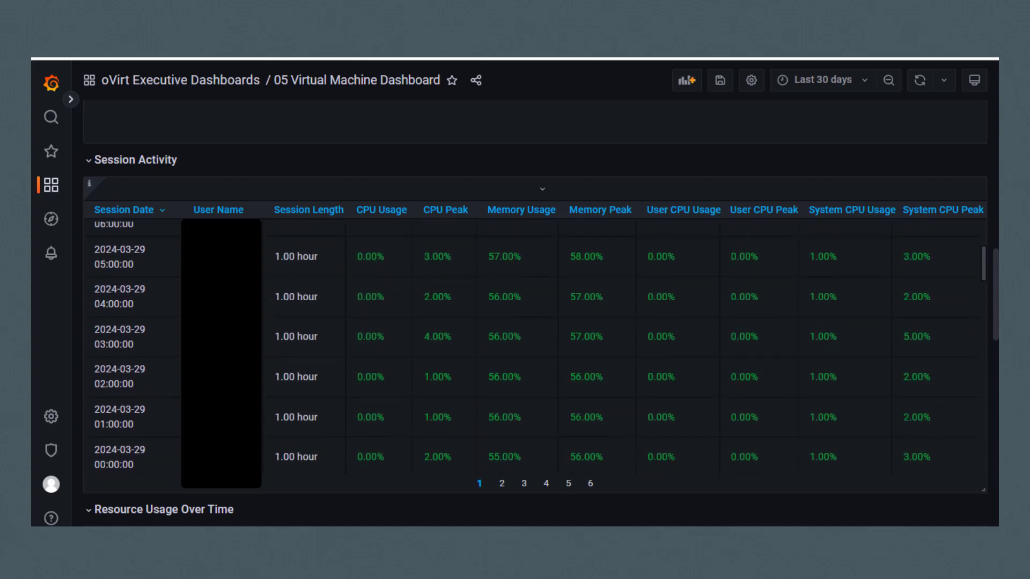
scroll(535, 300, "down", 6)
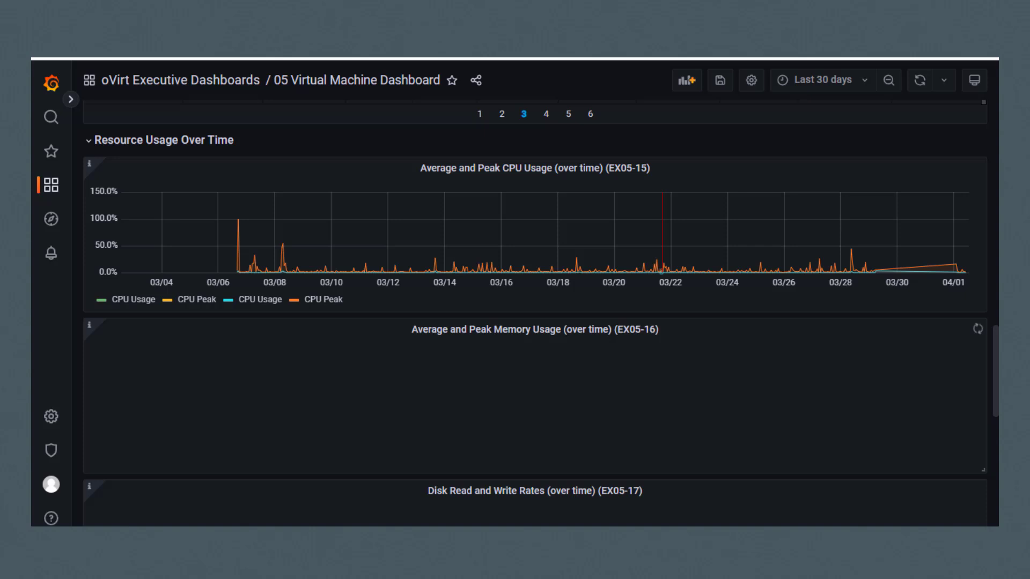
scroll(662, 252, "down", 2)
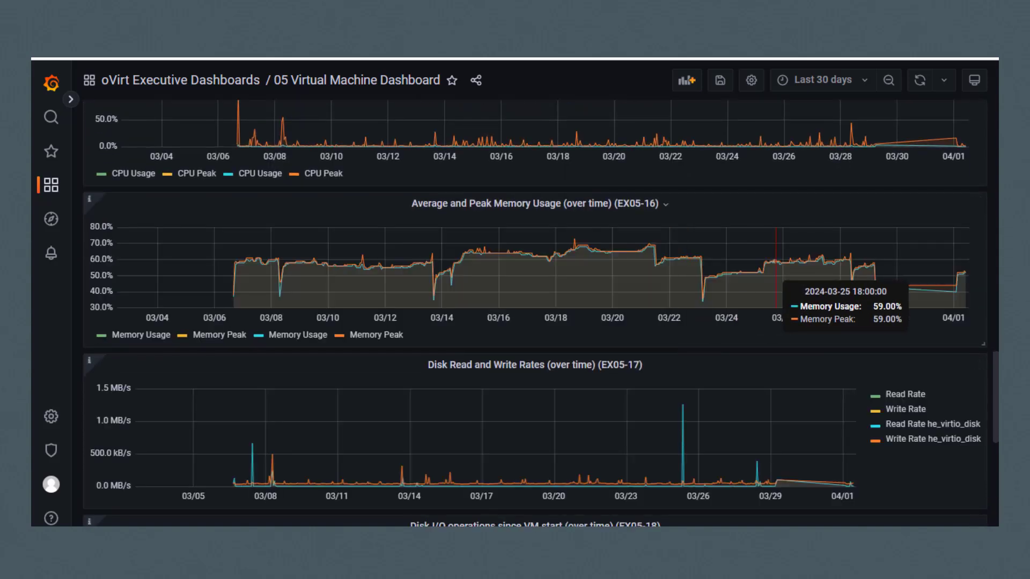
scroll(800, 301, "down", 2)
scroll(800, 300, "down", 2)
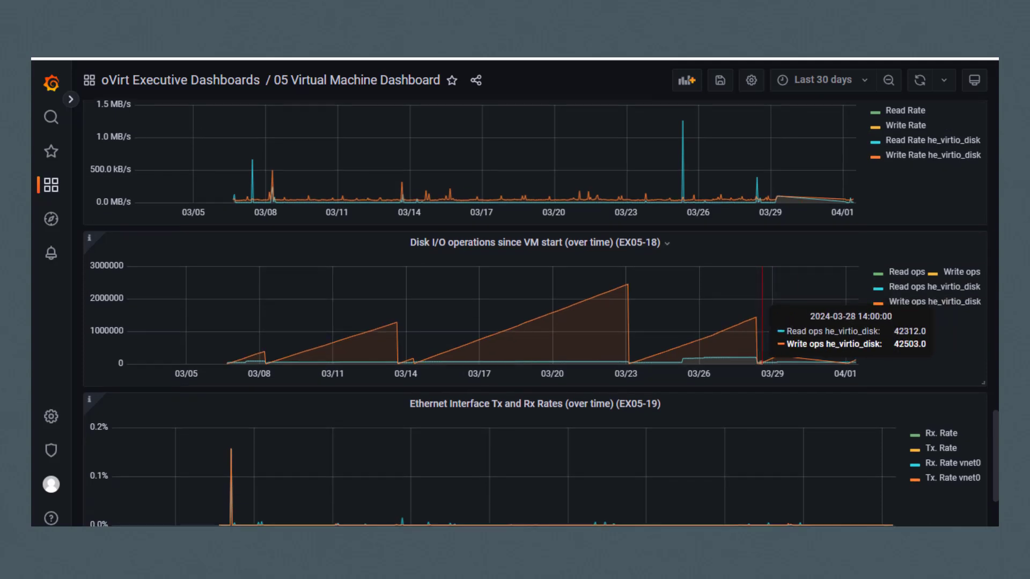
scroll(773, 301, "down", 3)
scroll(773, 321, "down", 1)
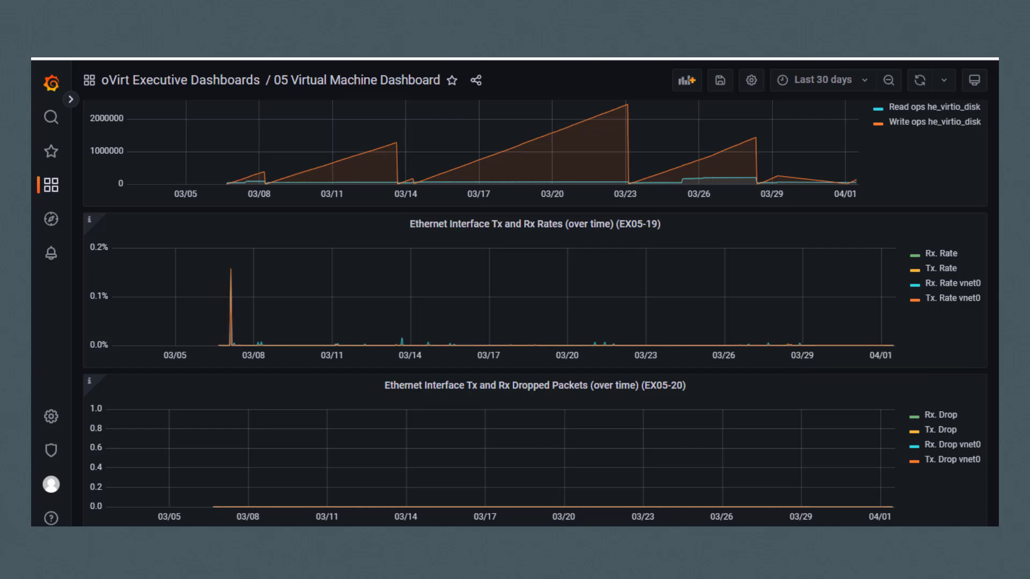
left_click(821, 79)
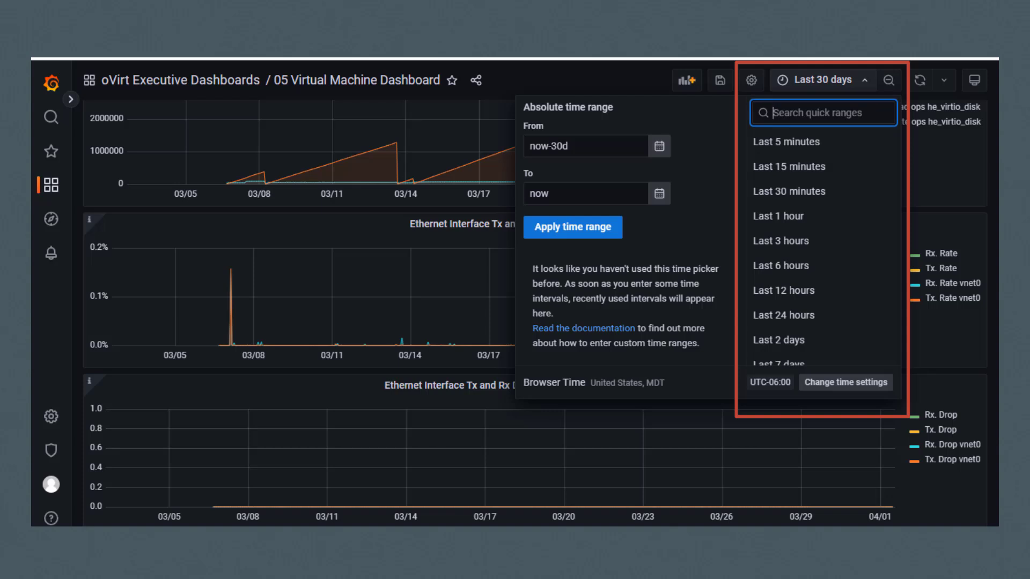
scroll(804, 254, "down", 5)
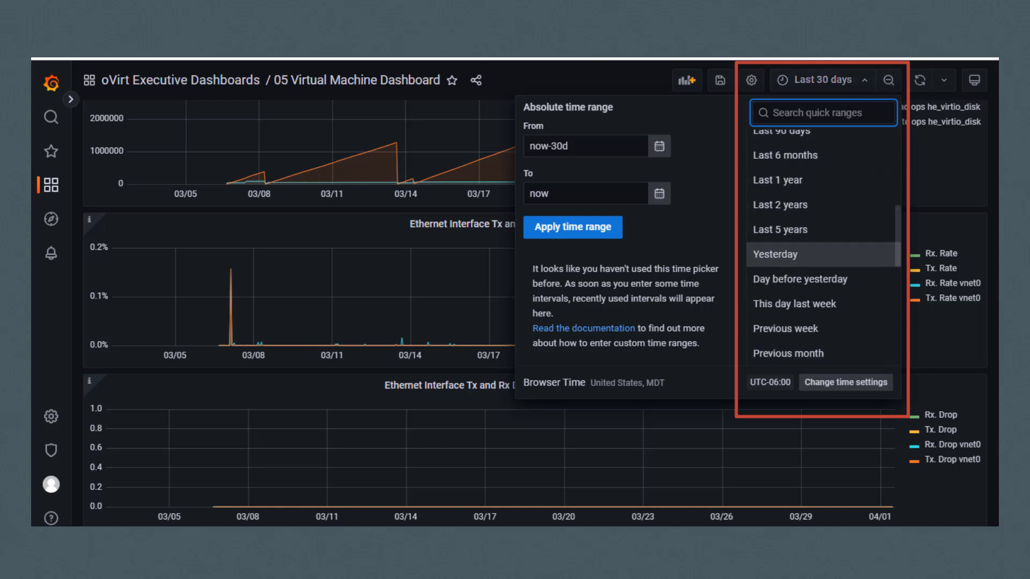
scroll(805, 254, "down", 8)
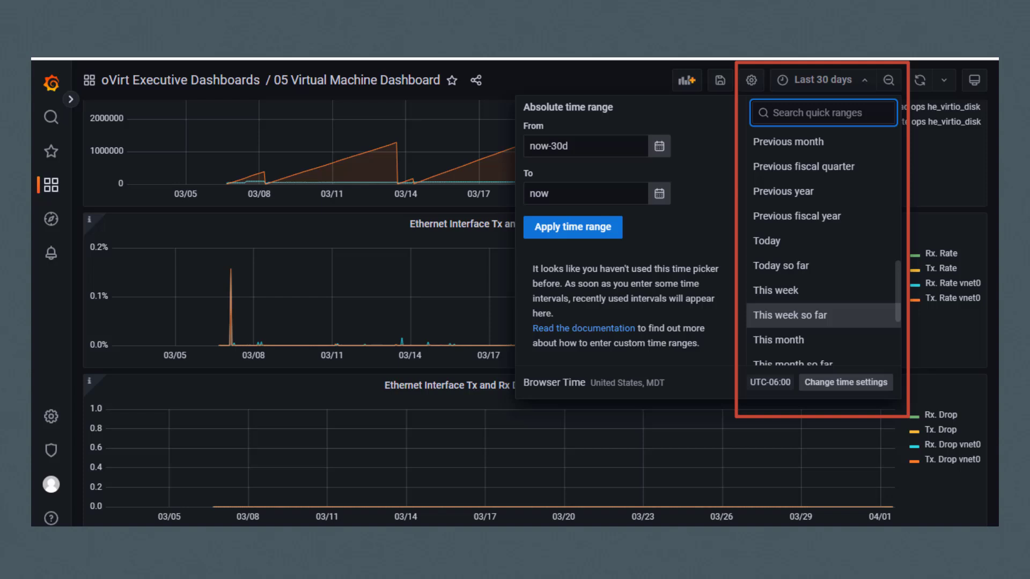
key("Escape")
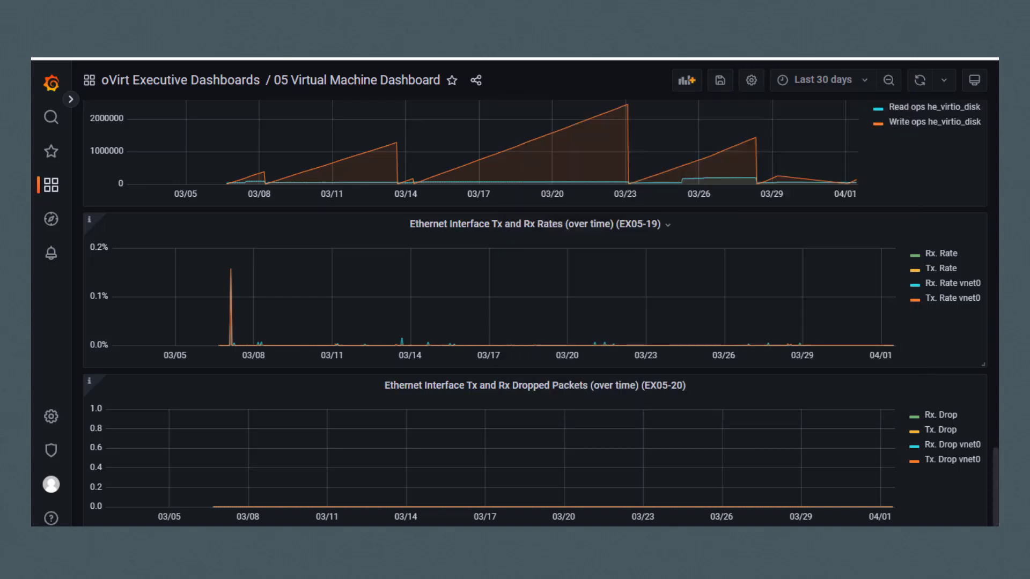